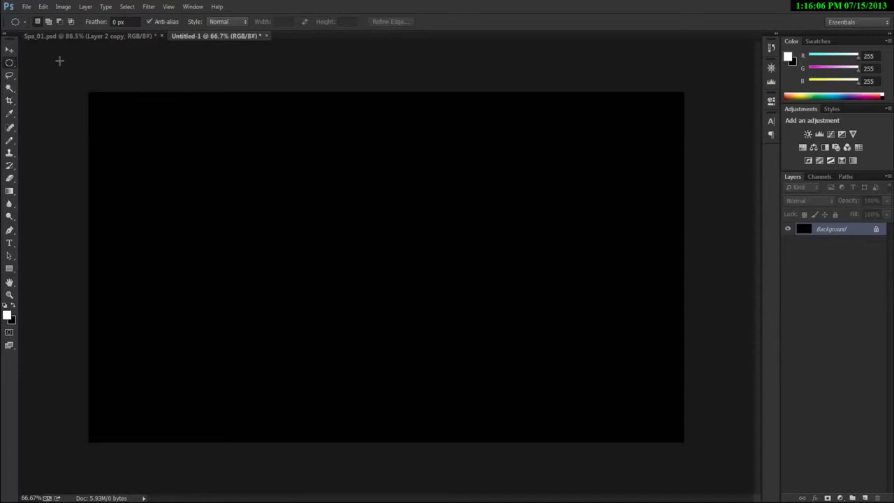
Browse the marquee, lasso, quick selection and magic wand tool variants.
left_click(10, 64)
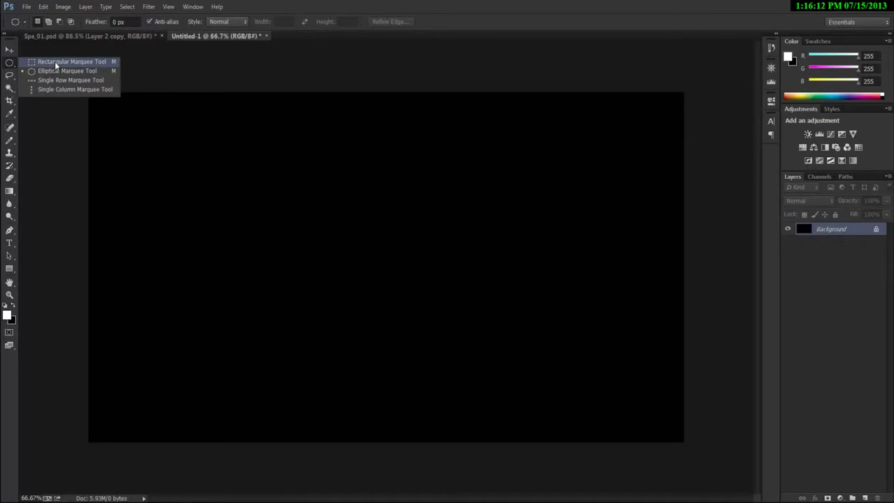
left_click(55, 61)
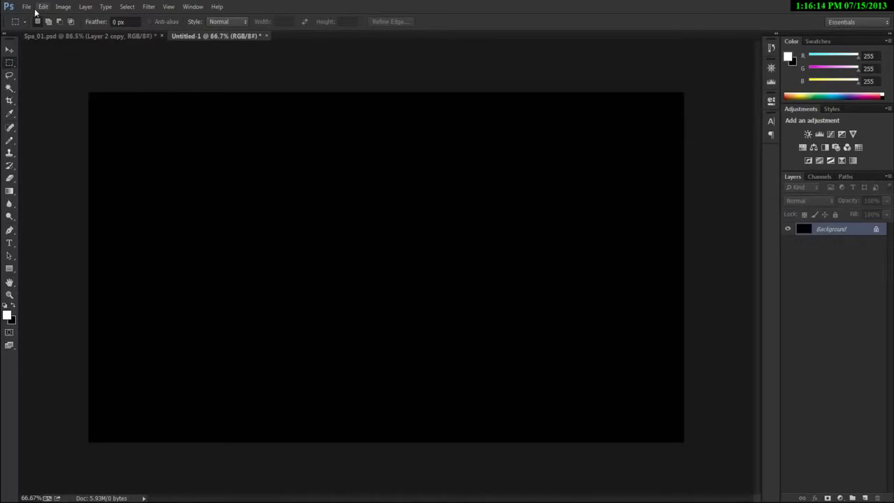
right_click(9, 74)
left_click(63, 74)
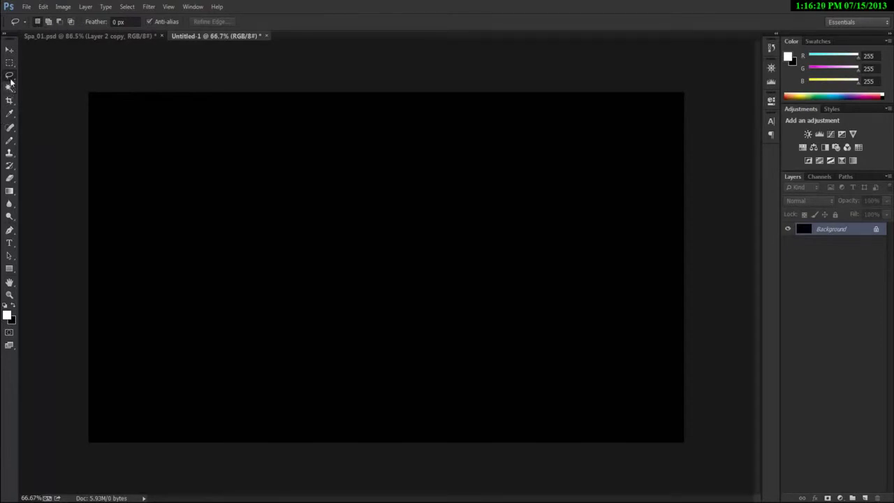
left_click_drag(9, 87, 28, 90)
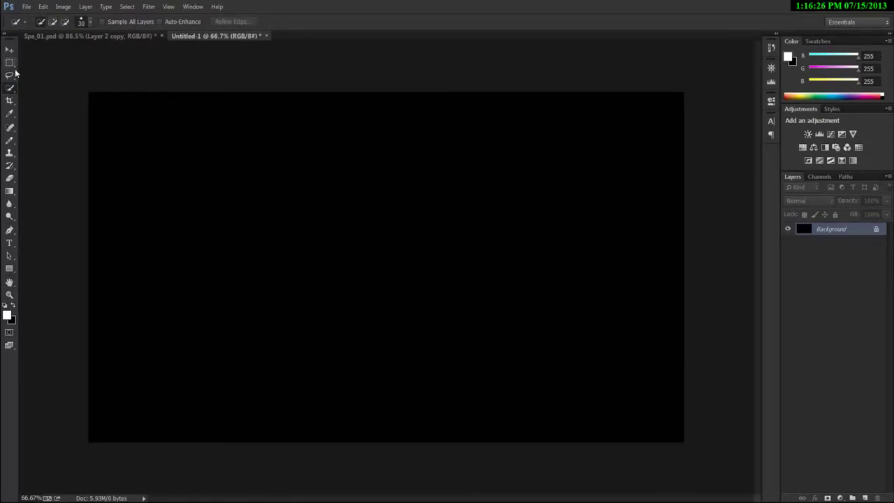
left_click_drag(9, 88, 32, 95)
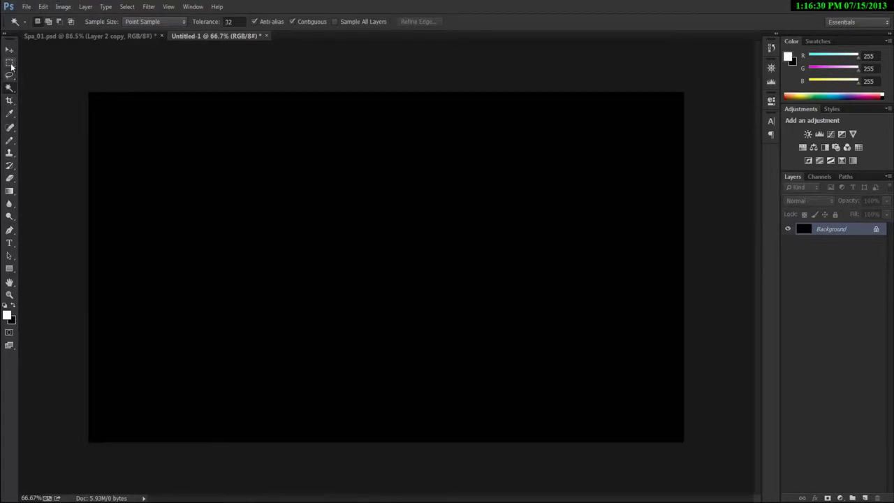
left_click_drag(10, 62, 38, 72)
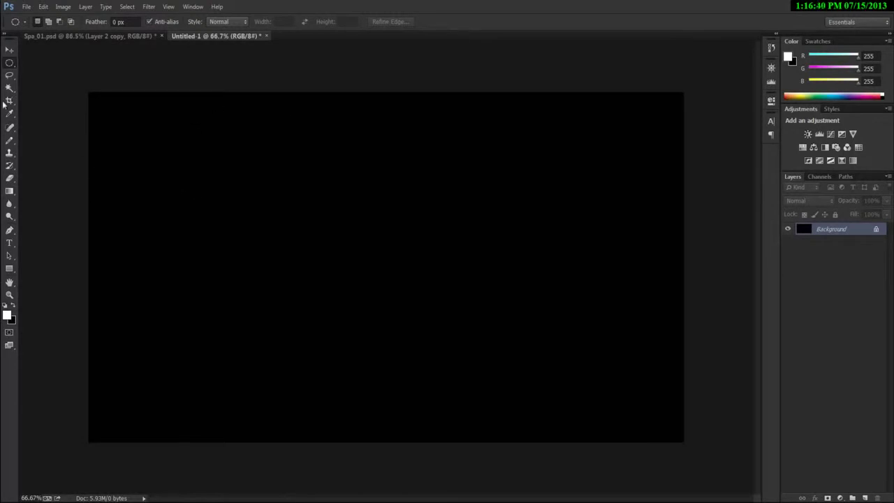
With the Elliptical Marquee, draw test ellipses, then a large circle in the canvas centre.
left_click(9, 63)
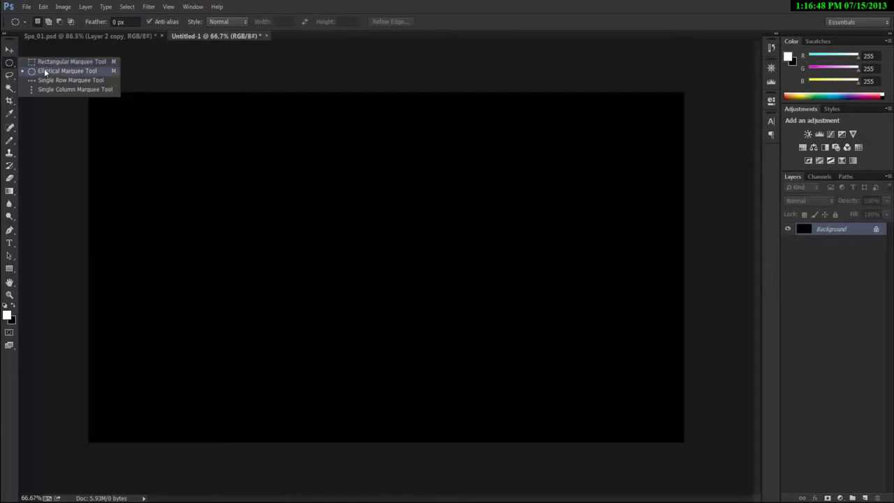
left_click(46, 72)
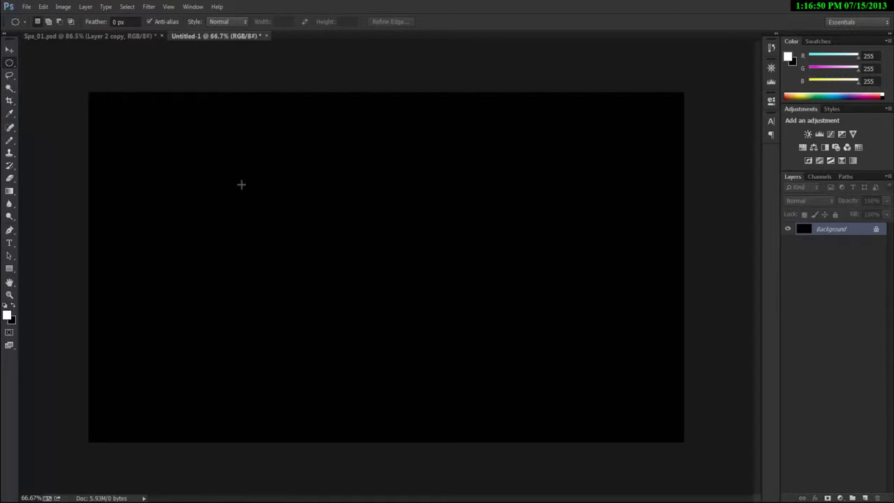
left_click_drag(191, 140, 628, 420)
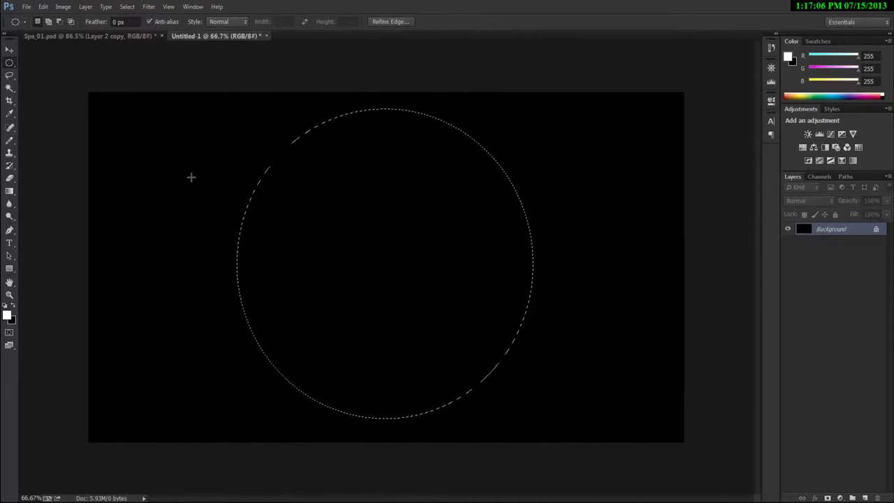
left_click(191, 167)
left_click_drag(201, 93, 621, 426)
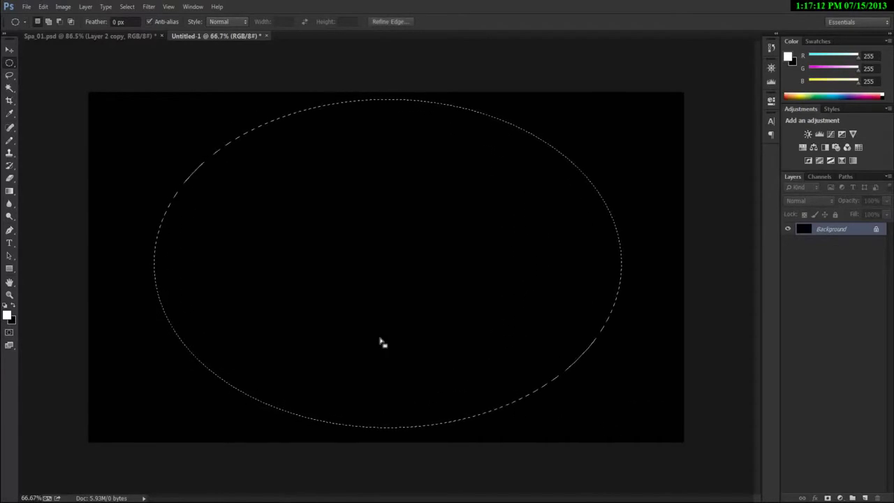
left_click(376, 332)
left_click_drag(300, 172, 567, 433)
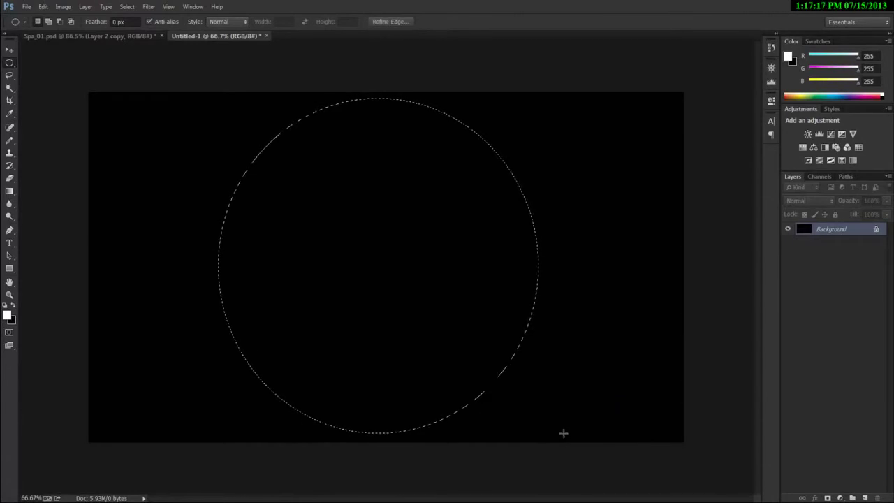
In Add to selection mode, add a wide horizontal ellipse across the circle.
left_click(49, 22)
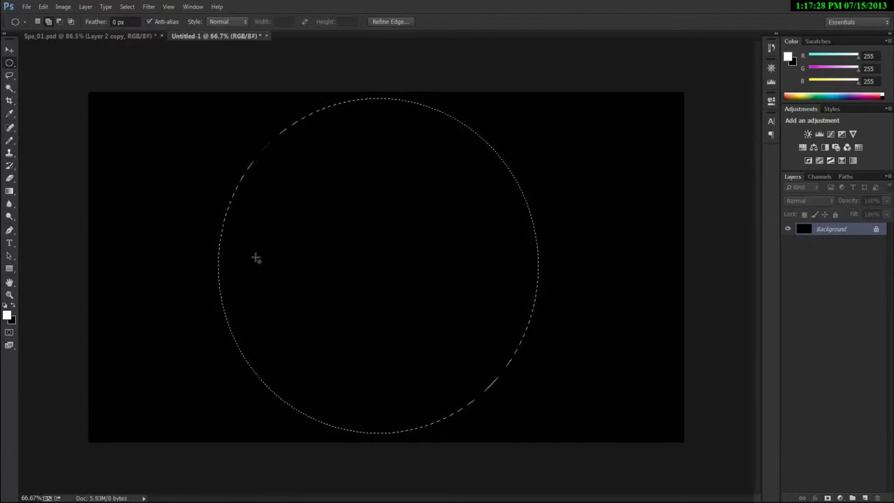
left_click_drag(348, 246, 662, 314)
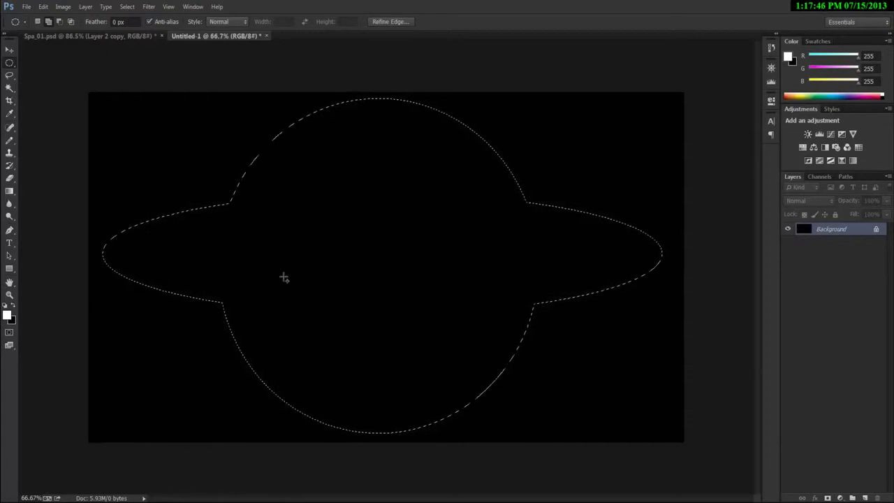
In Subtract from selection mode, cut a central ellipse out of the circle-and-ring shape.
left_click(60, 23)
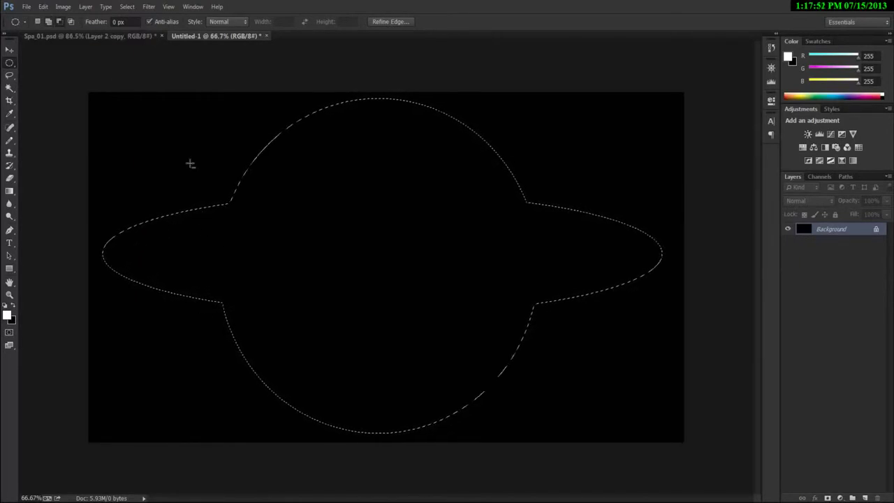
left_click_drag(165, 132, 594, 389)
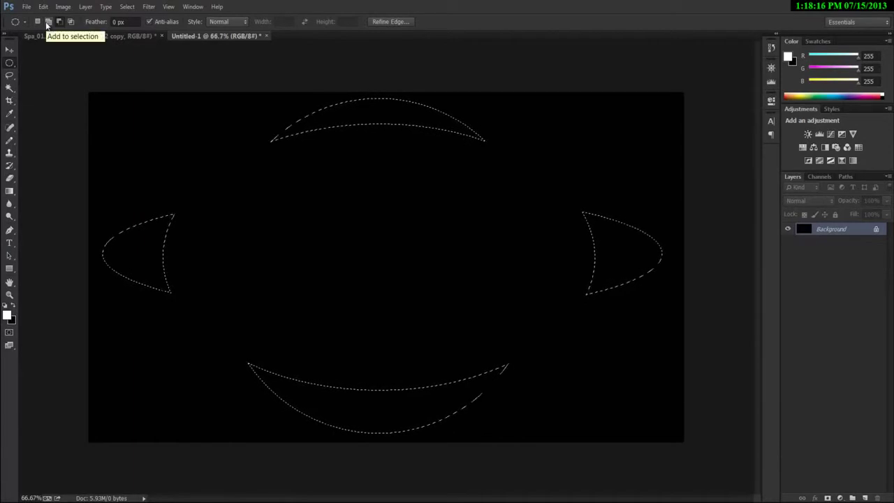
Undo the cut, intersect the combined shape with a new ellipse, then switch to Firefox.
key("ctrl+z")
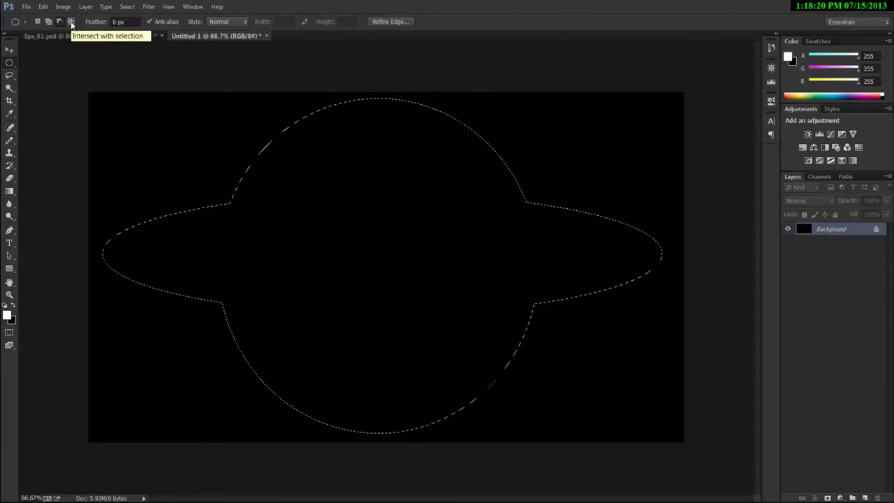
left_click(71, 22)
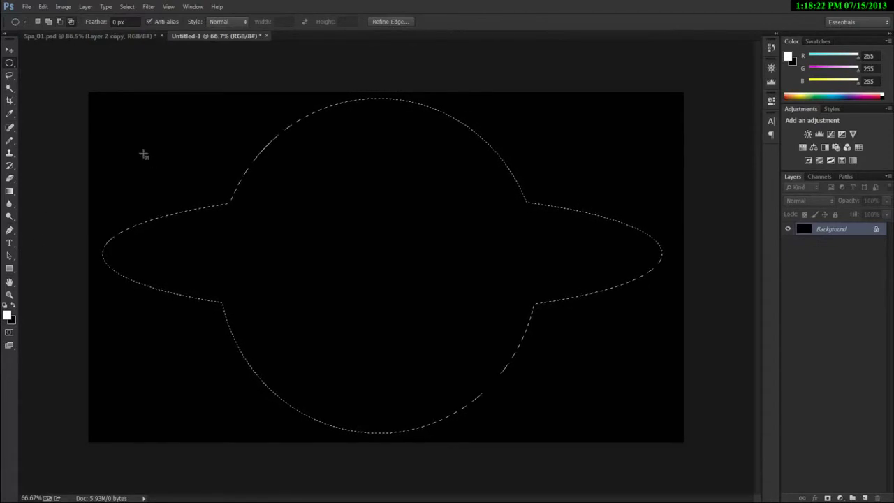
left_click_drag(139, 147, 613, 379)
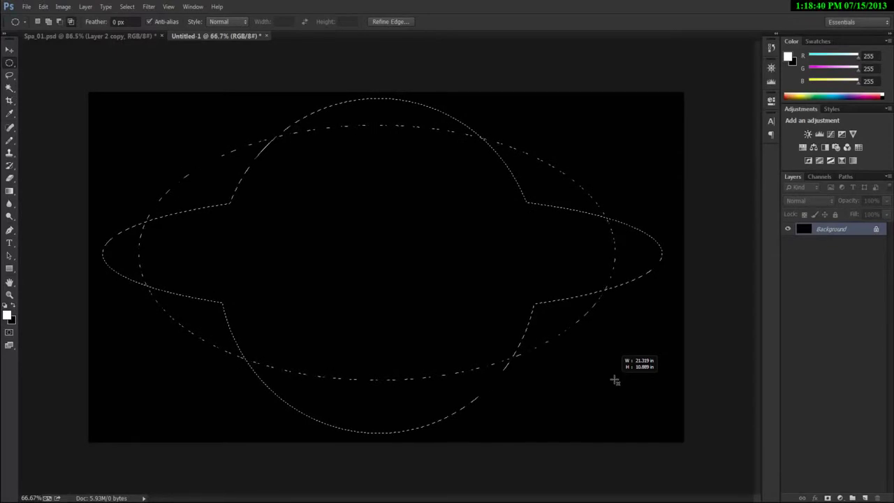
left_click_drag(613, 380, 613, 380)
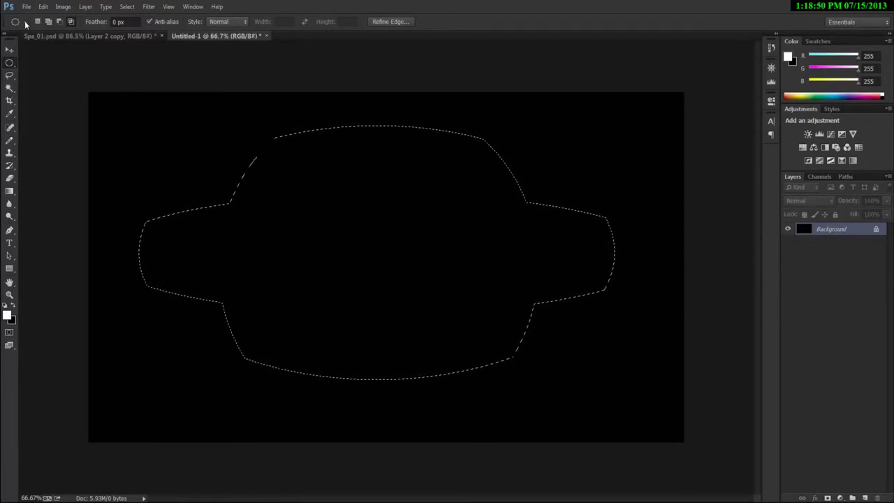
left_click(48, 22)
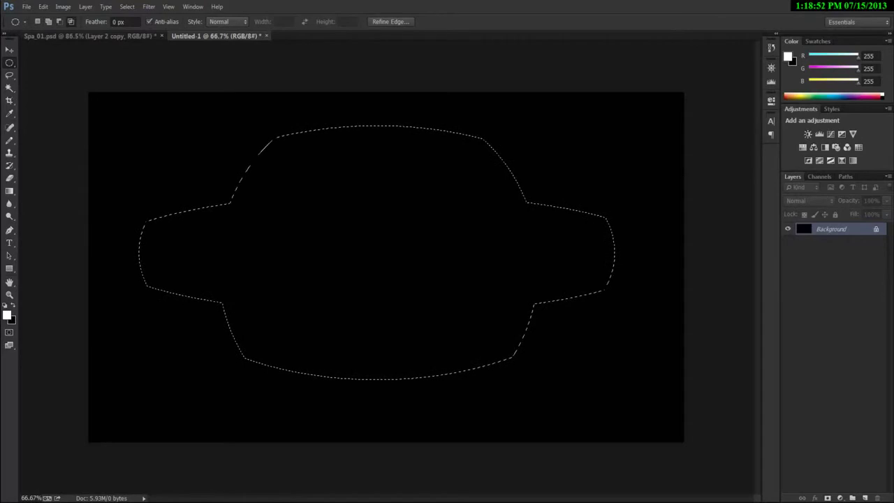
key("alt+Tab")
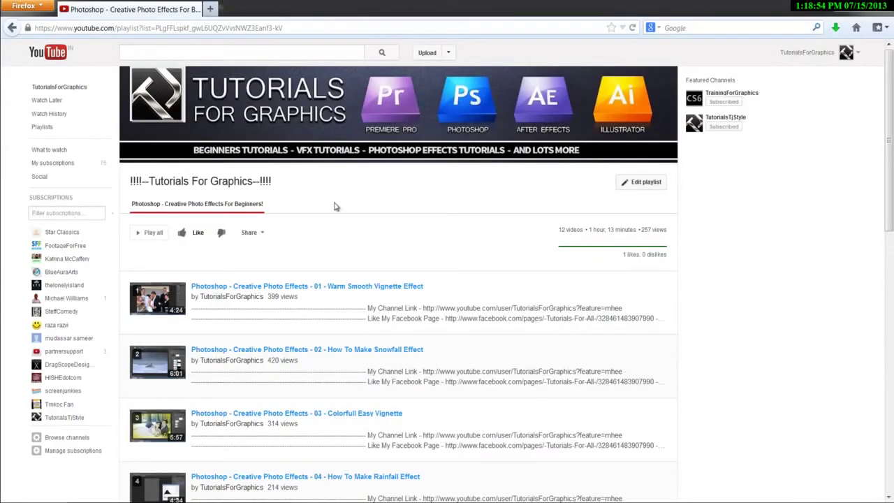
Scroll through the Creative Photo Effects YouTube playlist, then return to Photoshop.
scroll(351, 211, "down", 1)
scroll(352, 211, "up", 1)
scroll(479, 243, "down", 3)
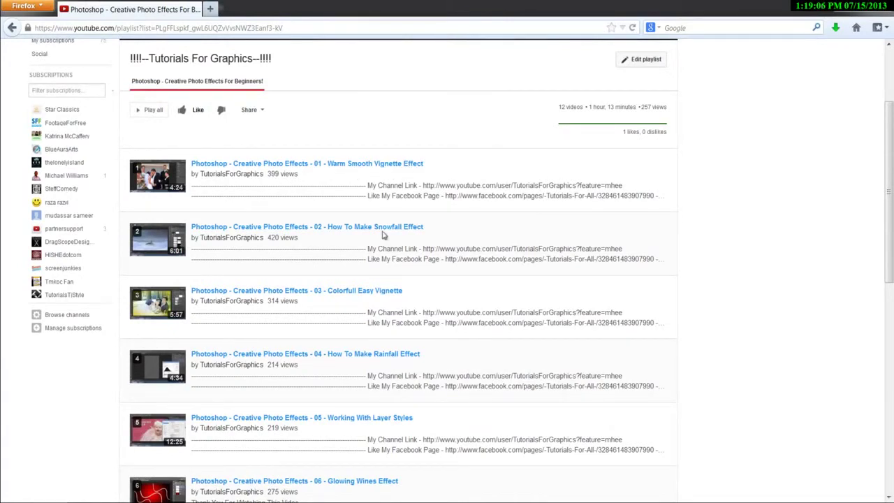
scroll(383, 280, "down", 2)
scroll(388, 309, "down", 2)
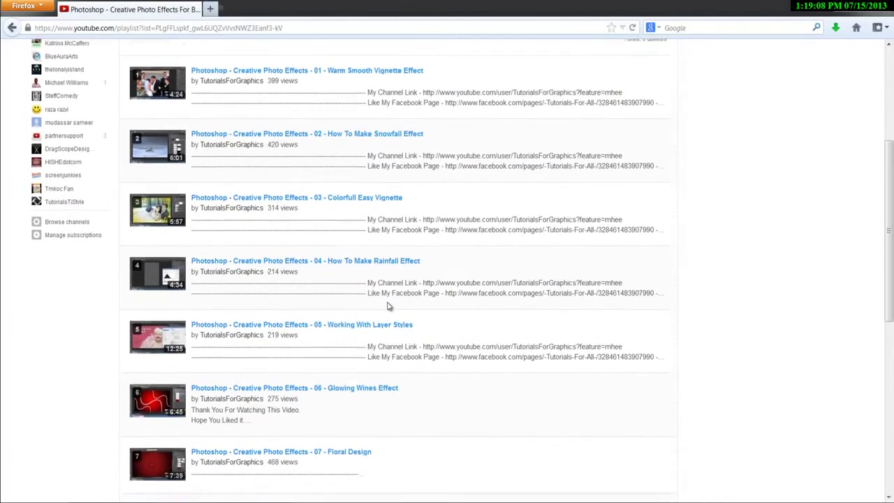
scroll(389, 305, "down", 2)
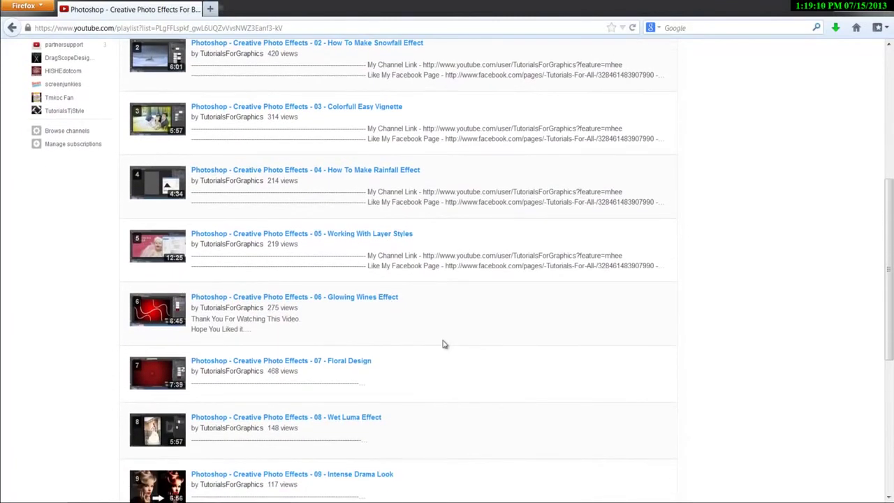
scroll(442, 344, "down", 2)
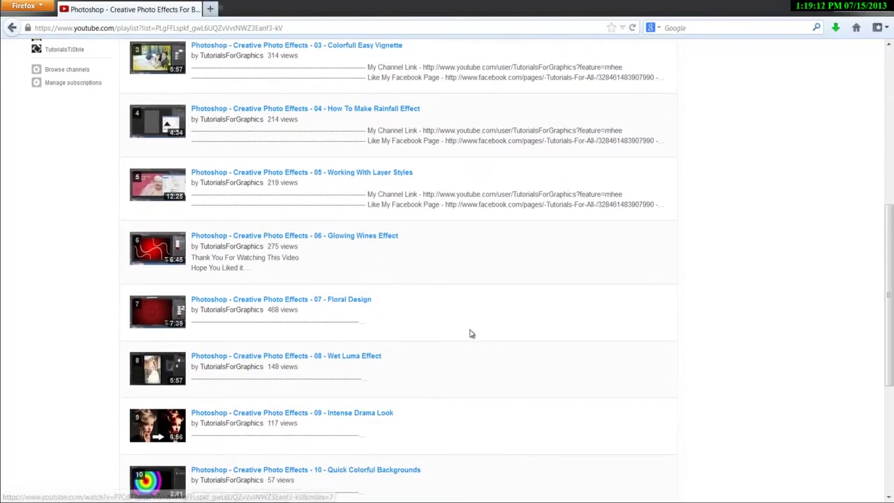
scroll(470, 333, "down", 4)
scroll(411, 252, "down", 4)
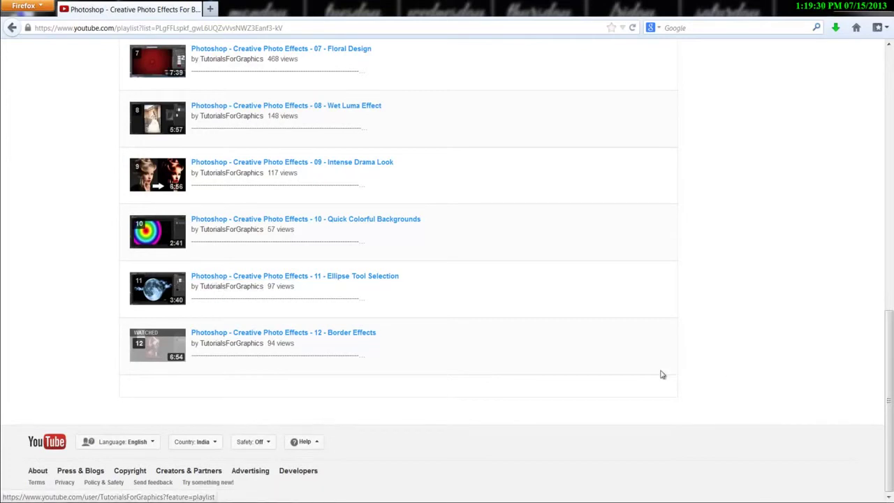
scroll(608, 356, "up", 5)
scroll(370, 161, "up", 2)
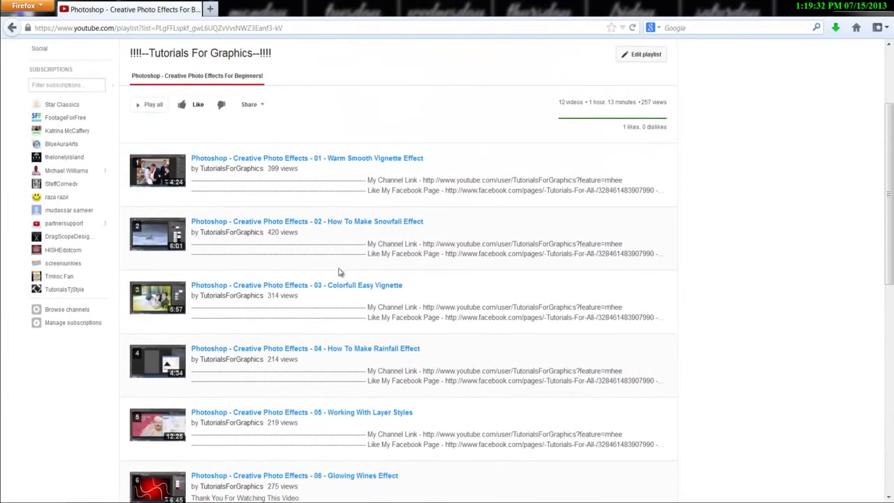
scroll(340, 271, "down", 3)
scroll(384, 294, "down", 3)
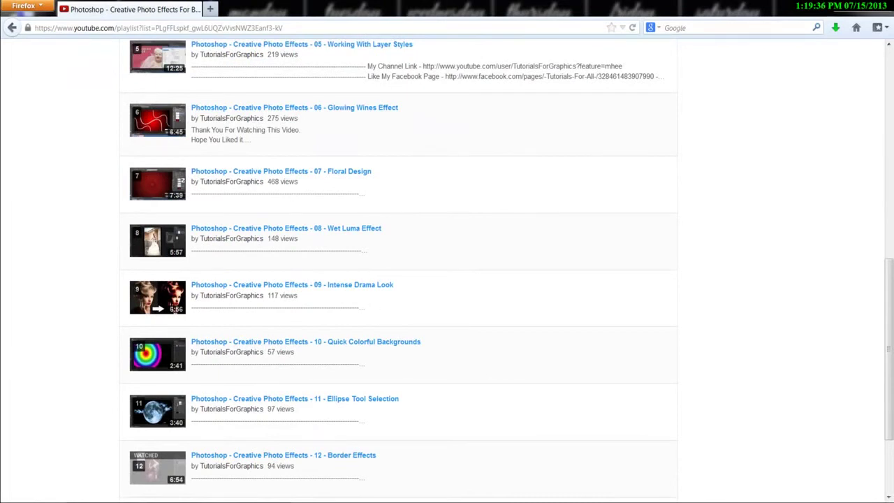
scroll(401, 318, "up", 8)
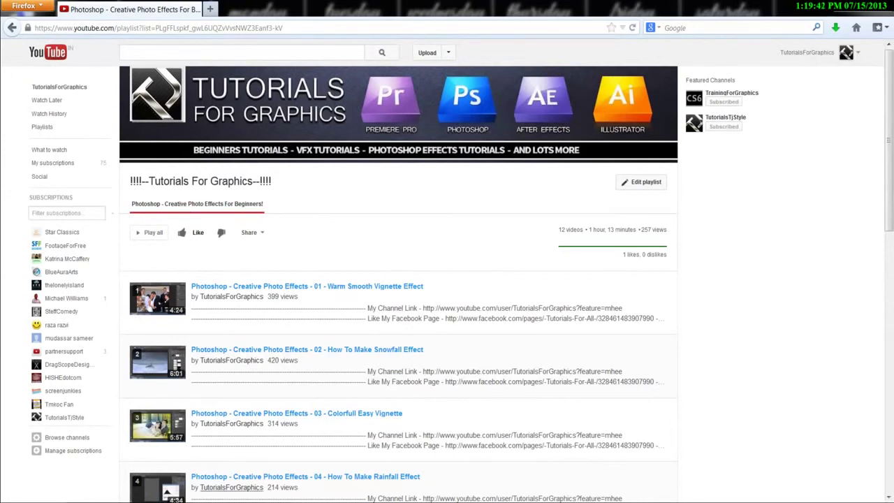
left_click(157, 496)
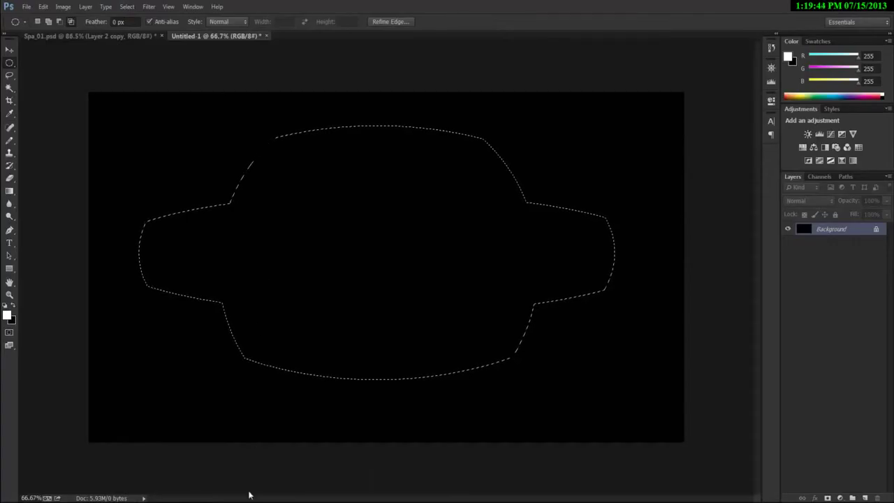
Deselect and undo to restore the intersected selection, check Firefox, then show the marquee shapes.
key("ctrl+d")
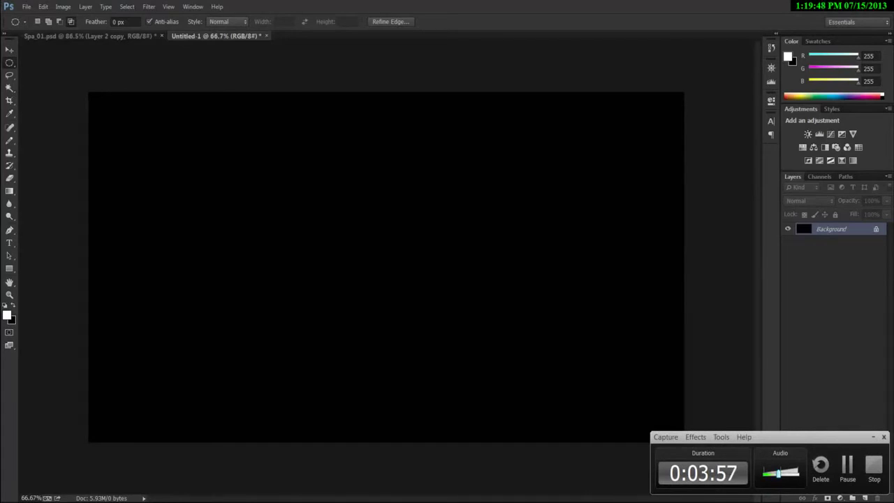
key("ctrl+z")
key("alt+Tab")
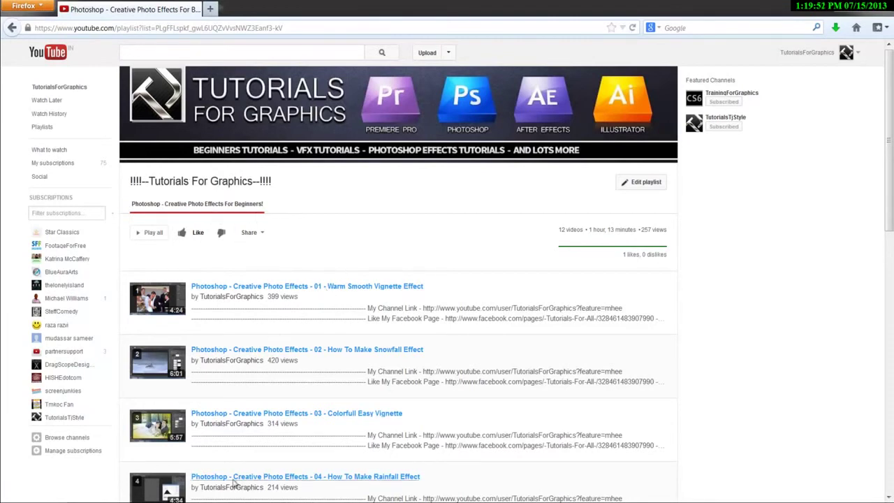
key("alt+Tab")
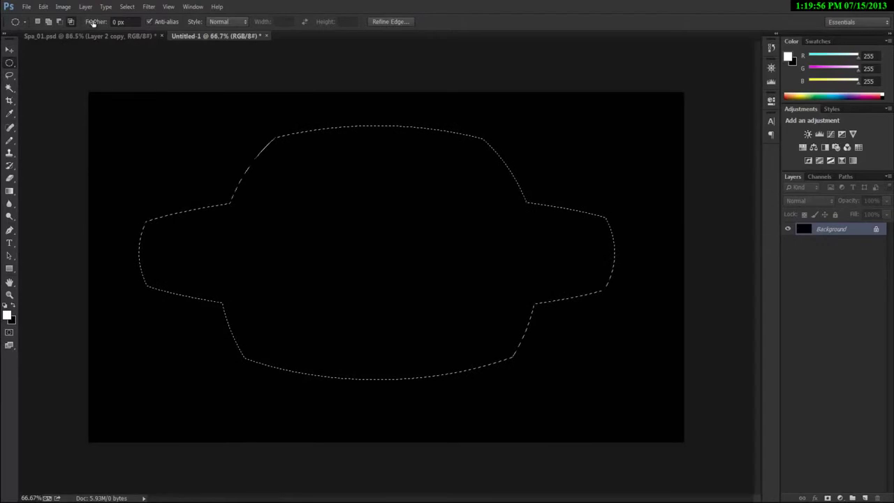
left_click(9, 63)
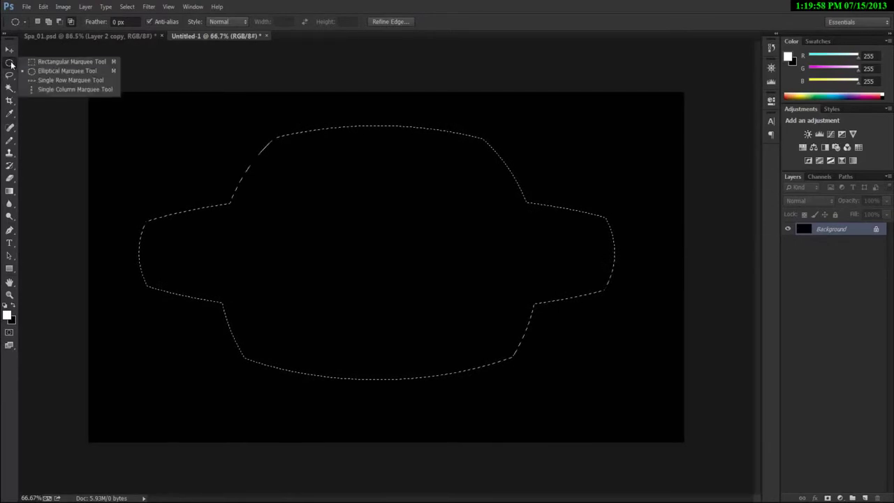
Select a large rectangle, then add a top tab and two narrow bottom notches.
left_click(56, 61)
left_click(140, 131)
left_click_drag(135, 121, 632, 389)
left_click(48, 24)
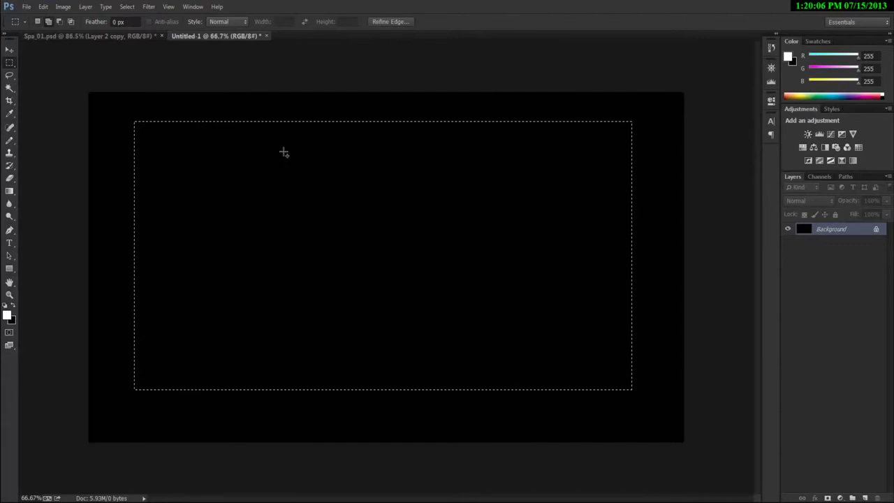
left_click_drag(172, 108, 222, 148)
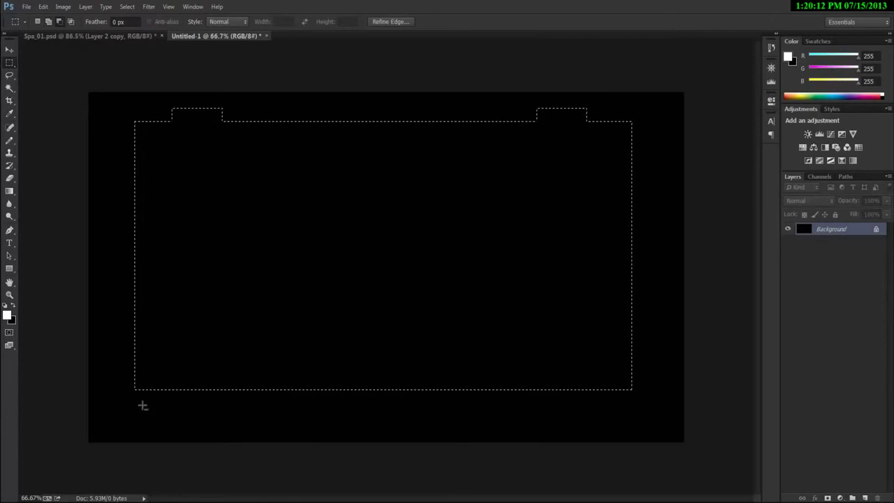
left_click_drag(191, 401, 213, 333)
left_click_drag(537, 415, 562, 335)
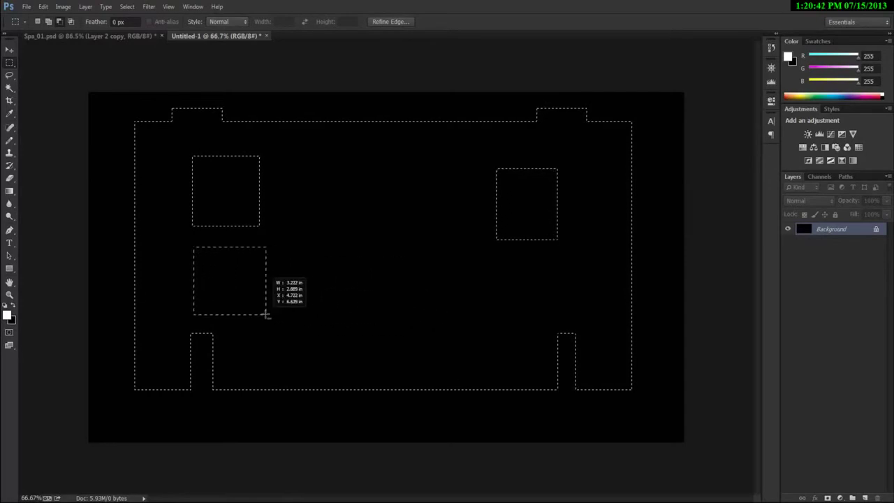
Cut a square opening on the right, then intersect with a tall central rectangle.
left_click_drag(502, 301, 566, 304)
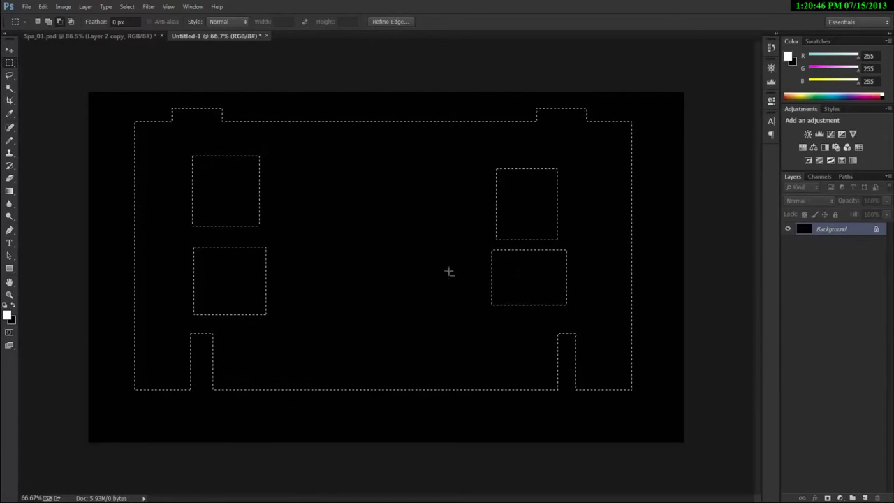
left_click(71, 22)
left_click_drag(317, 110, 414, 411)
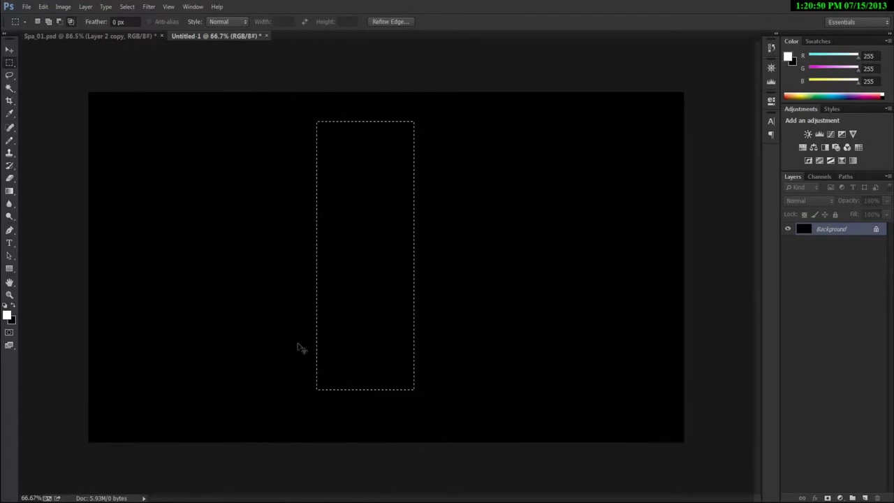
Deselect, draw a Polygonal Lasso outline, and dismiss the no-pixels-selected warning.
key("ctrl+d")
left_click(9, 75)
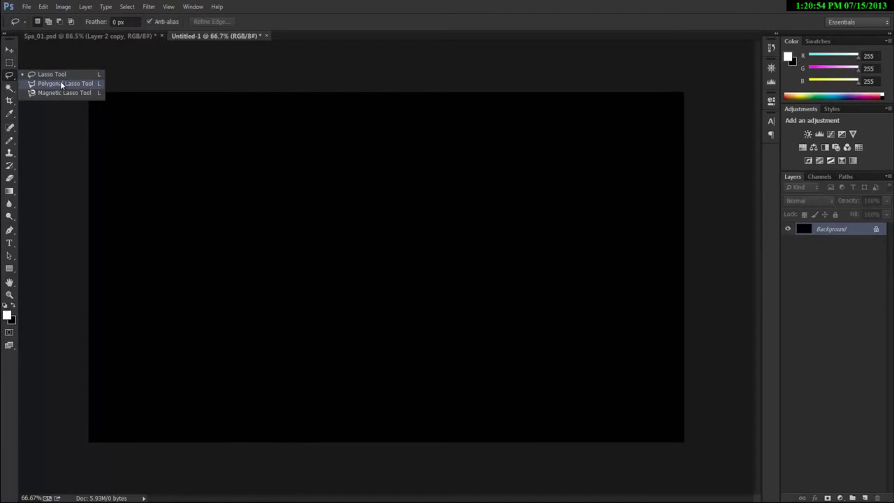
left_click(62, 84)
left_click(161, 195)
left_click(132, 276)
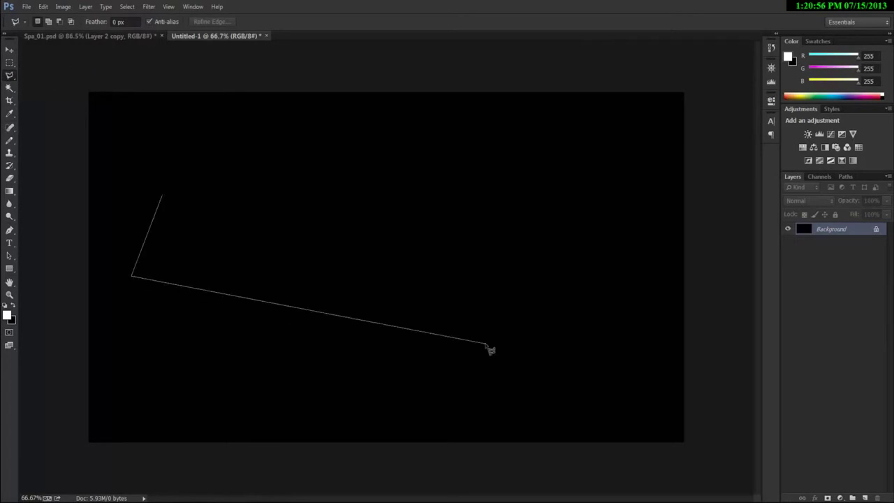
left_click(486, 343)
left_click(731, 207)
left_click(564, 103)
left_click(240, 193)
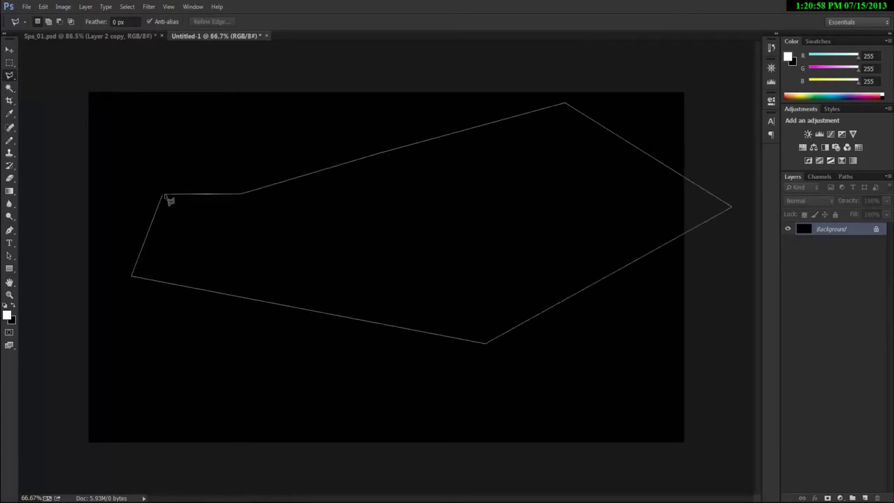
key("BackSpace")
key("BackSpace")
key("BackSpace")
key("BackSpace")
key("BackSpace")
double_click(267, 194)
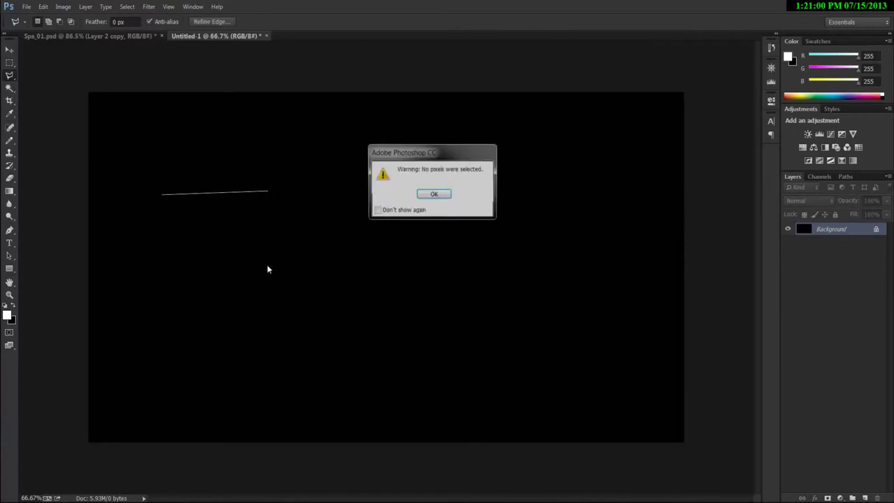
left_click(419, 204)
Select the black canvas with the Magic Wand, then pick the Quick Selection Tool.
left_click(10, 100)
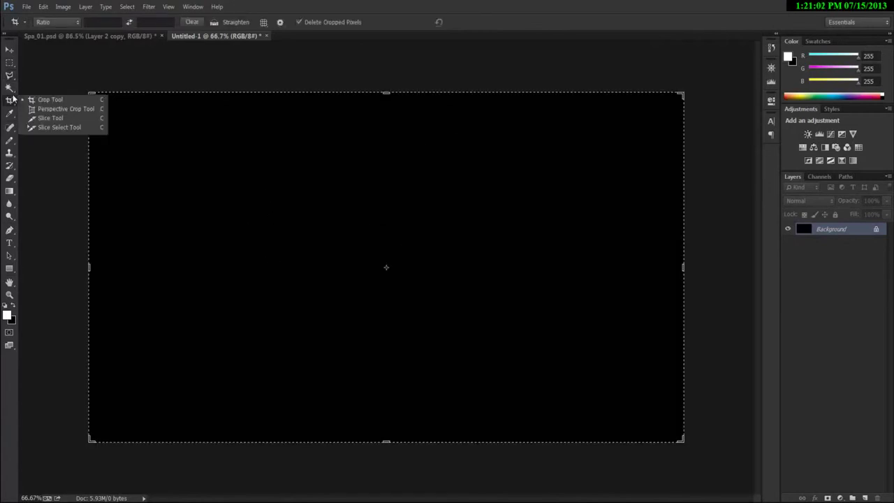
left_click(10, 87)
left_click(139, 125)
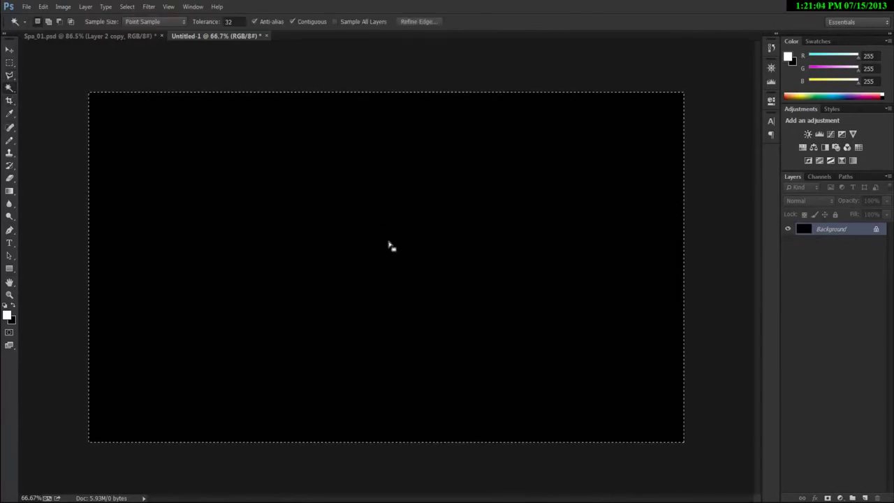
right_click(12, 86)
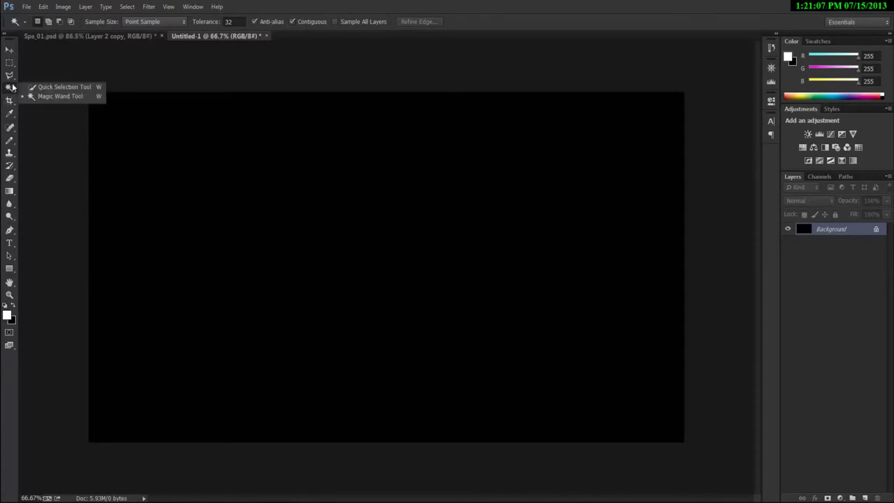
left_click(43, 98)
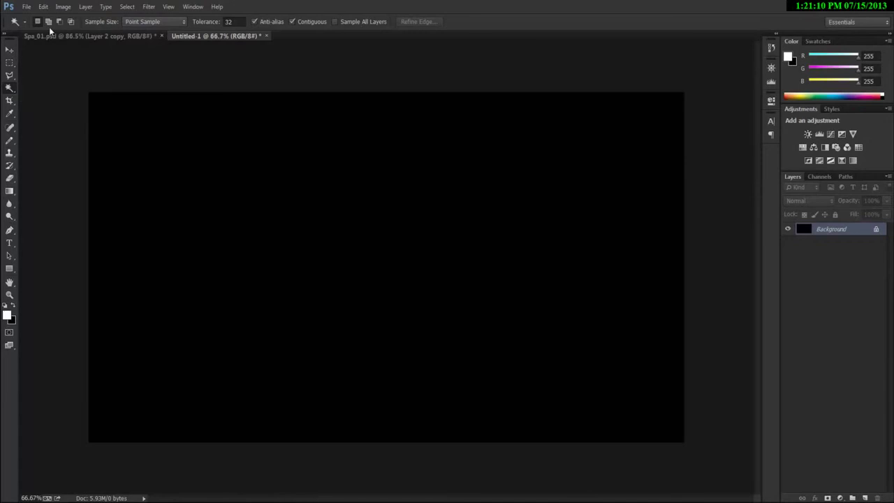
right_click(9, 87)
left_click(59, 87)
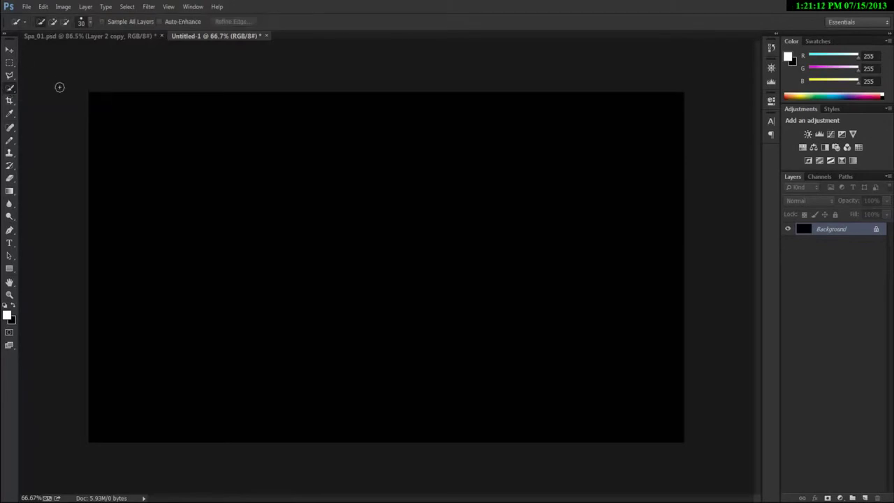
In Spa_01.psd, quick-select across the pink petal, then deselect it.
left_click(53, 38)
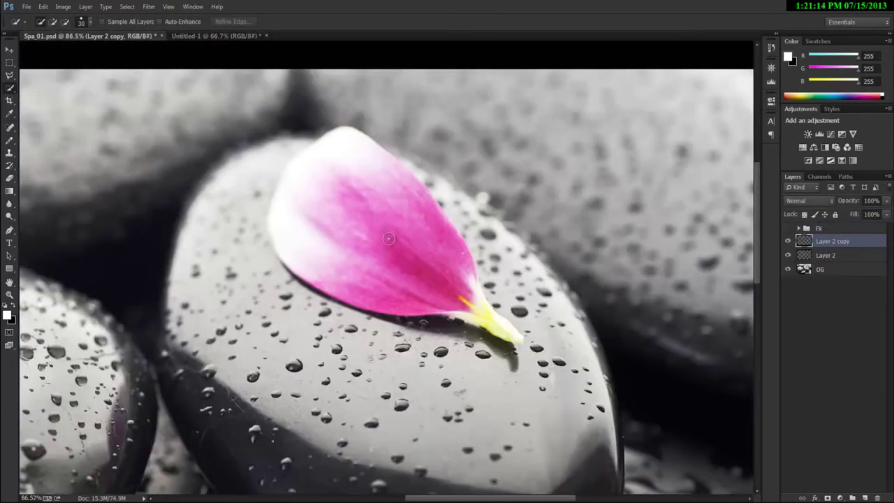
mouse_move(335, 212)
left_mouse_down()
mouse_move(343, 158)
mouse_move(351, 155)
mouse_move(416, 246)
left_mouse_up()
key("ctrl+d")
scroll(419, 245, "down", 5)
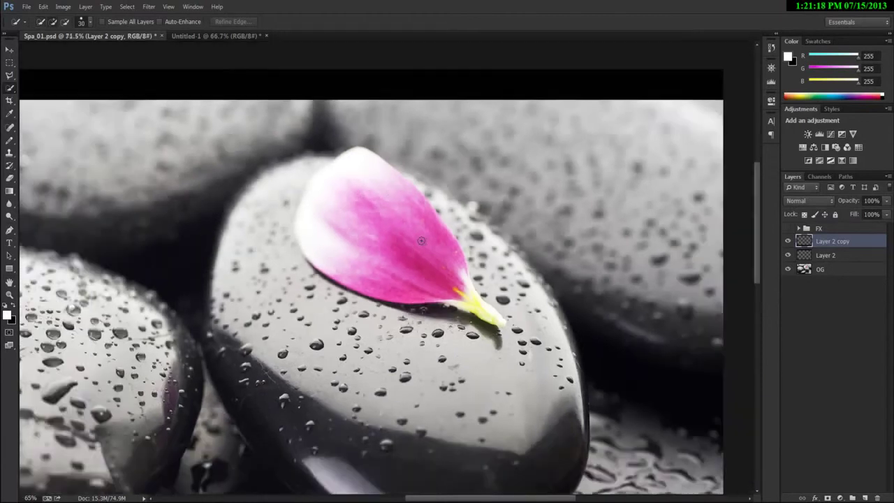
scroll(447, 222, "up", 5)
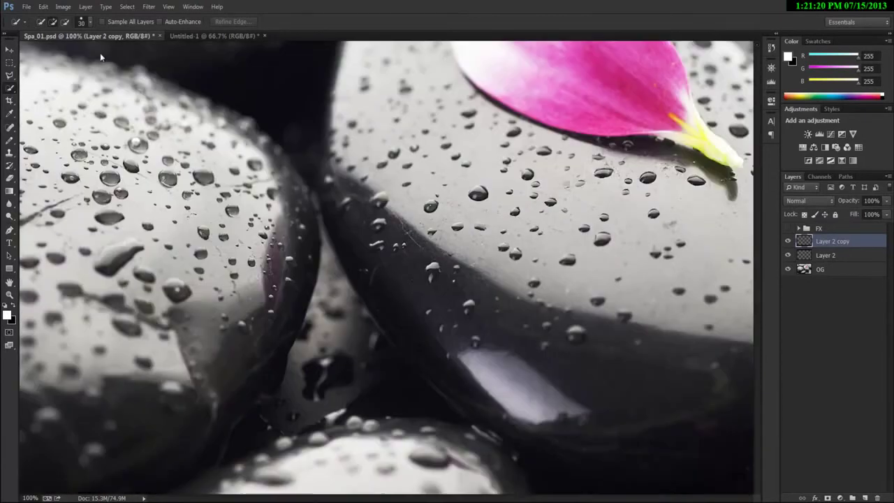
scroll(382, 171, "right", 3)
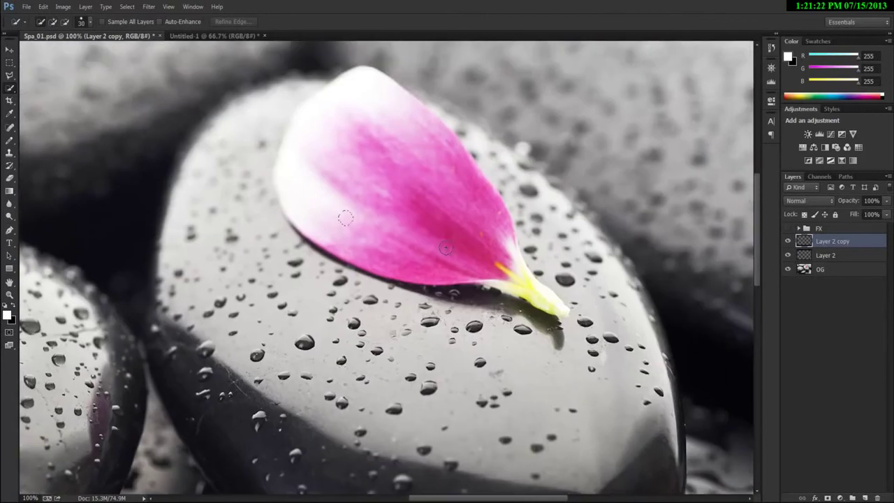
On the OG layer, quick-select the petal, subtract an area, deselect, and return to Untitled-1.
left_click(830, 269)
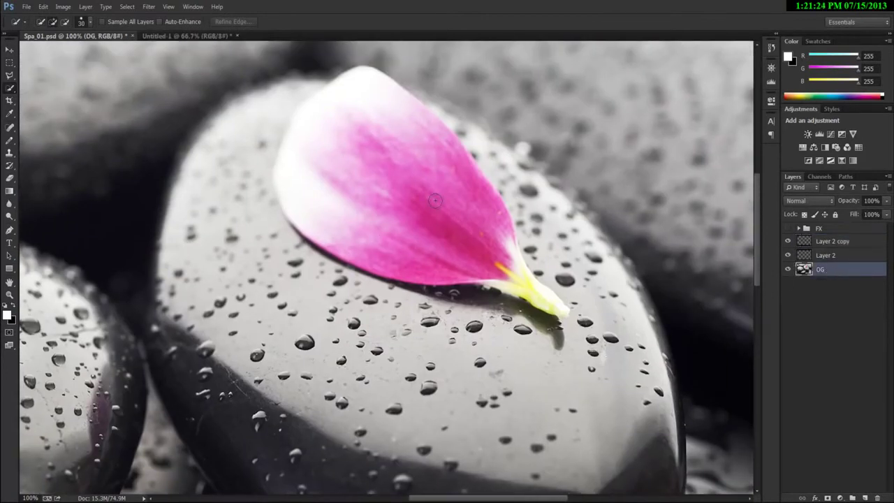
mouse_move(434, 201)
left_mouse_down()
mouse_move(465, 244)
mouse_move(345, 198)
mouse_move(340, 178)
mouse_move(359, 110)
left_mouse_up()
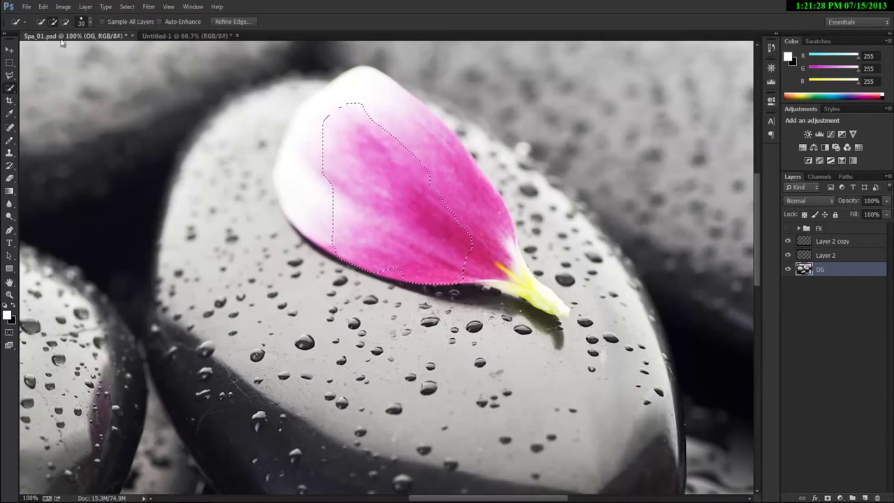
left_click(415, 202)
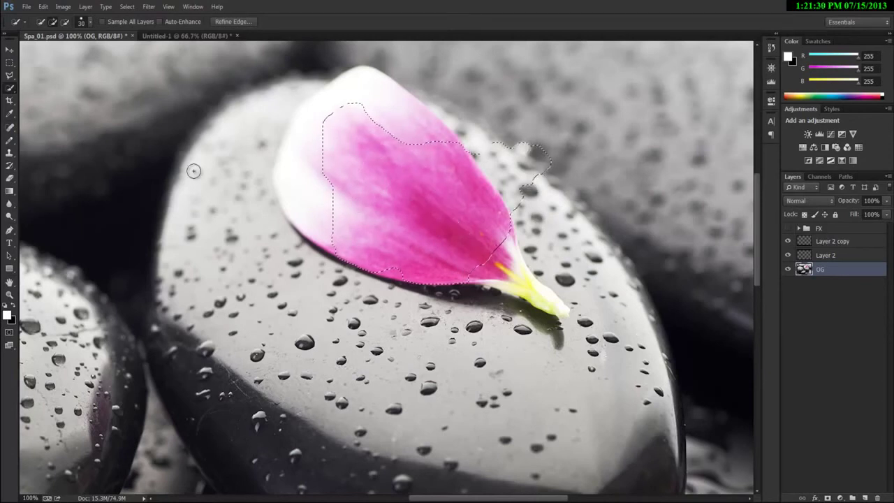
left_click(65, 22)
left_click(341, 183)
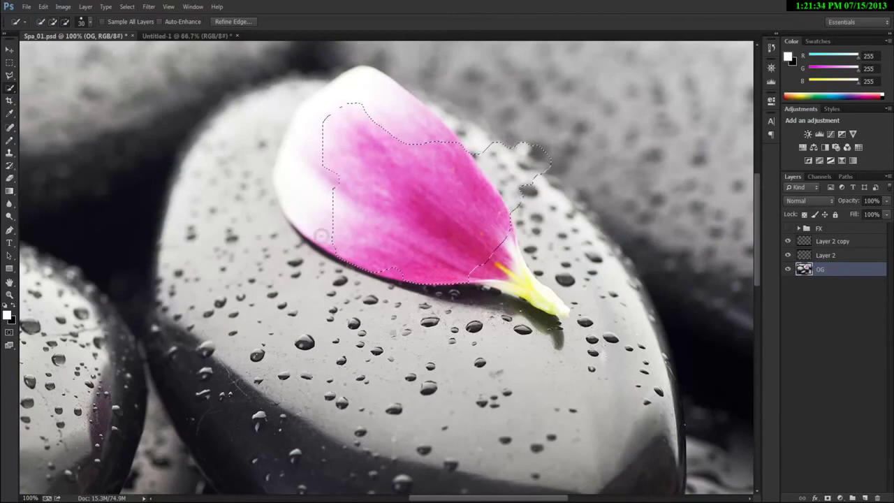
key("ctrl+d")
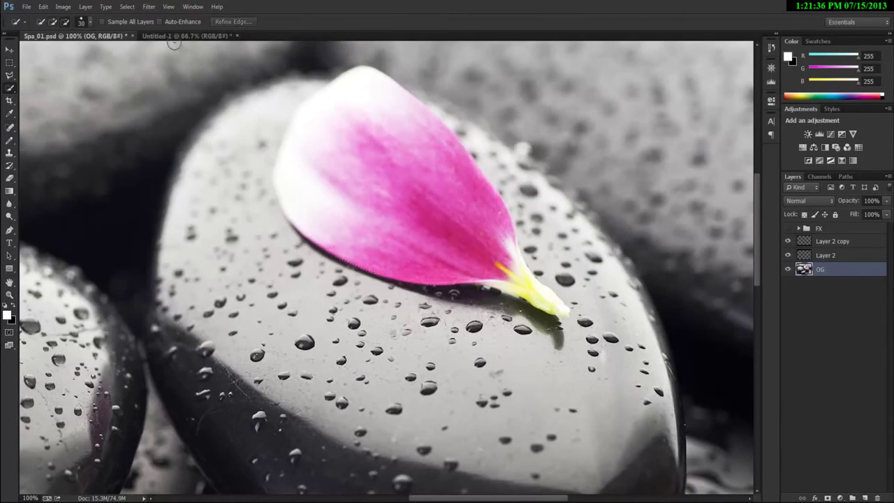
left_click(198, 39)
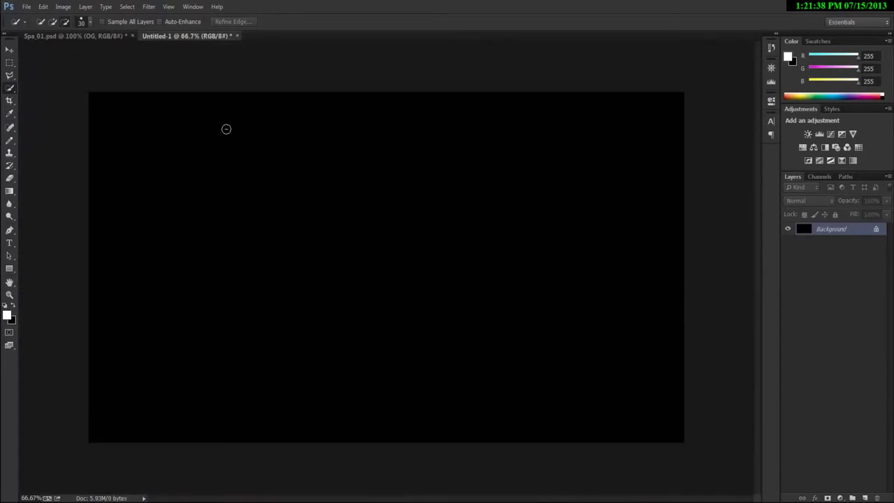
Try rectangular selections on the canvas and dismiss the no-pixels-selected warning.
key("v")
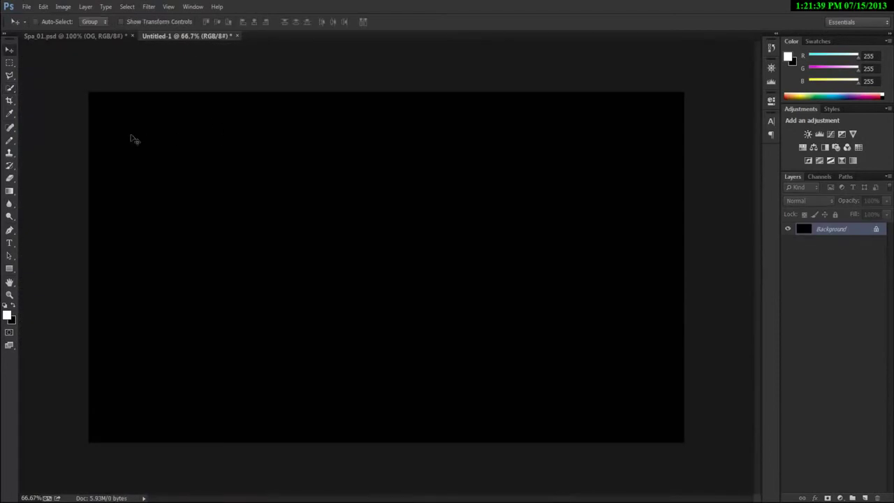
left_click(12, 67)
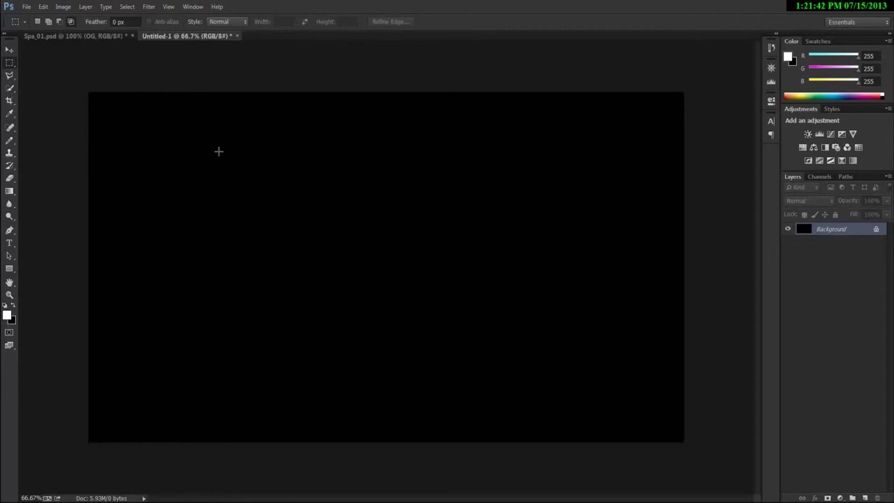
left_click_drag(218, 151, 437, 326)
left_click_drag(163, 159, 163, 168)
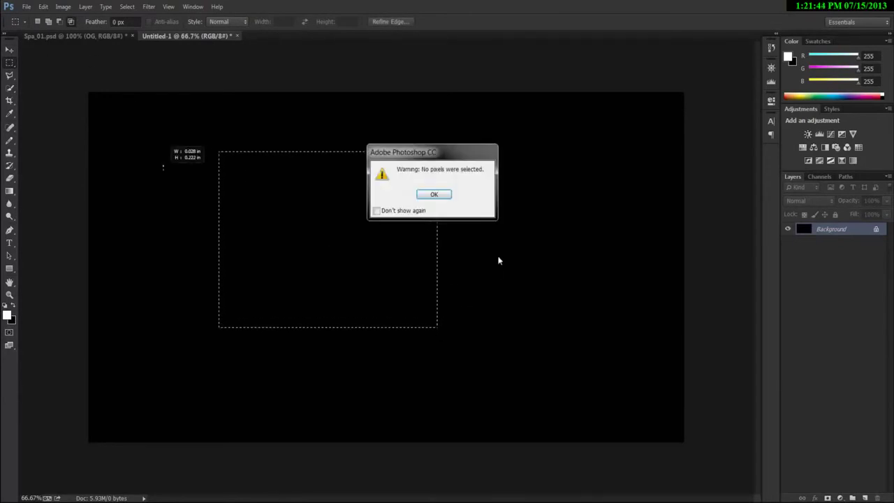
left_click(434, 195)
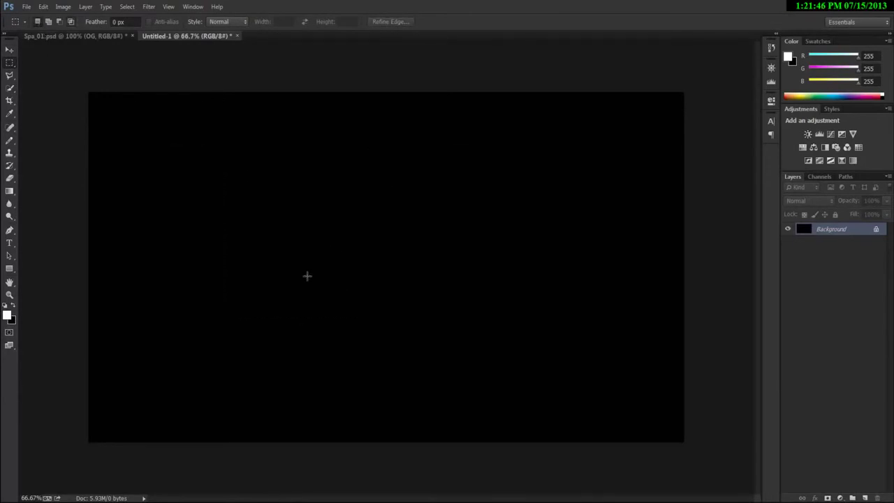
With the Elliptical Marquee, draw test ellipses, then a large circle selection.
key("shift+m")
left_click_drag(228, 150, 645, 422)
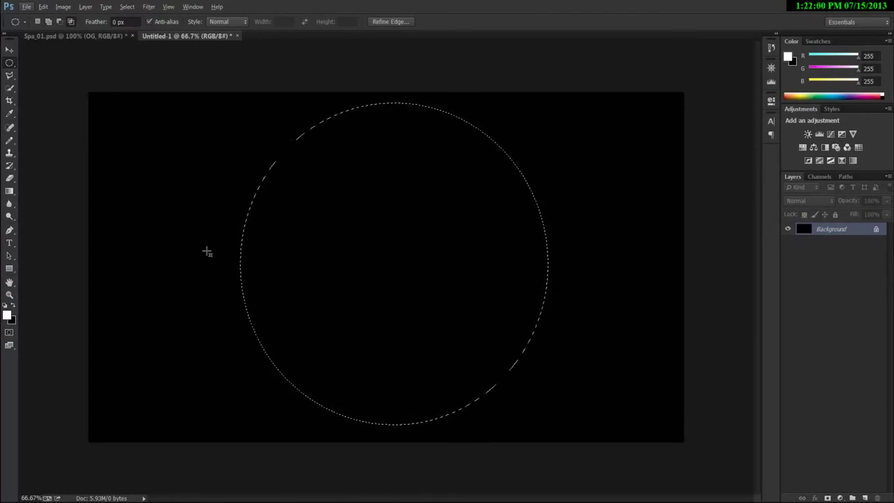
left_click(209, 216)
left_click_drag(226, 176, 475, 323)
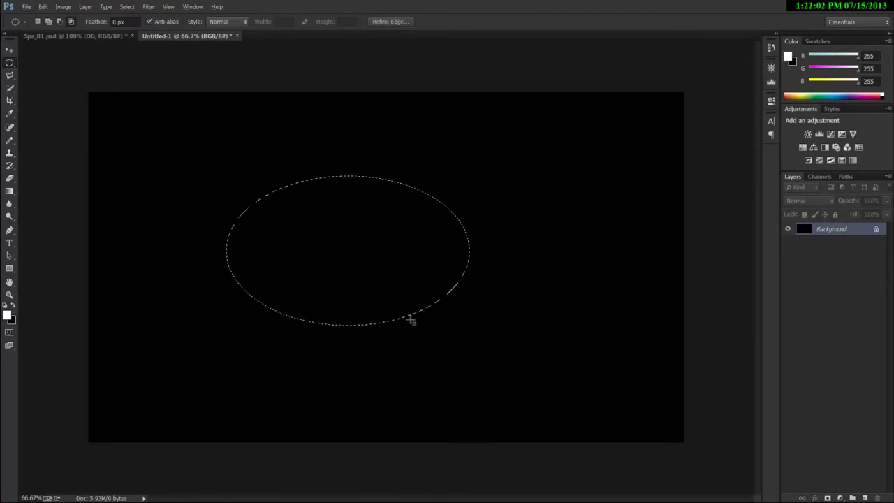
left_click(410, 270)
left_click_drag(290, 125, 508, 408)
left_click_drag(458, 377, 566, 495)
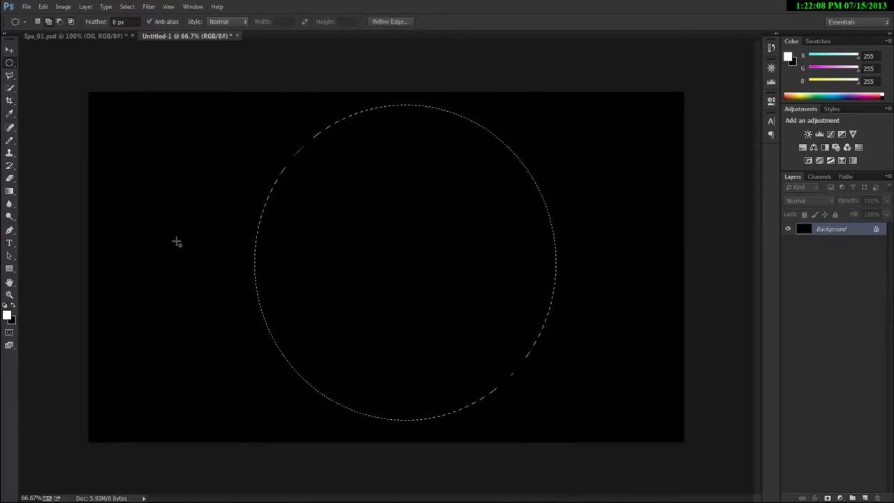
Add a wide ellipse across the circle and subtract two curved bites from its bottom.
left_click_drag(158, 202, 666, 301)
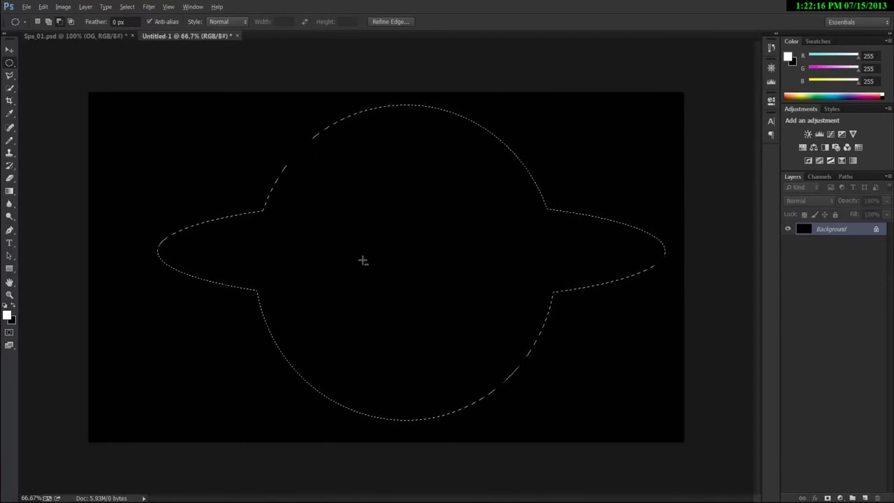
left_click_drag(255, 390, 401, 289)
left_click_drag(535, 374, 395, 286)
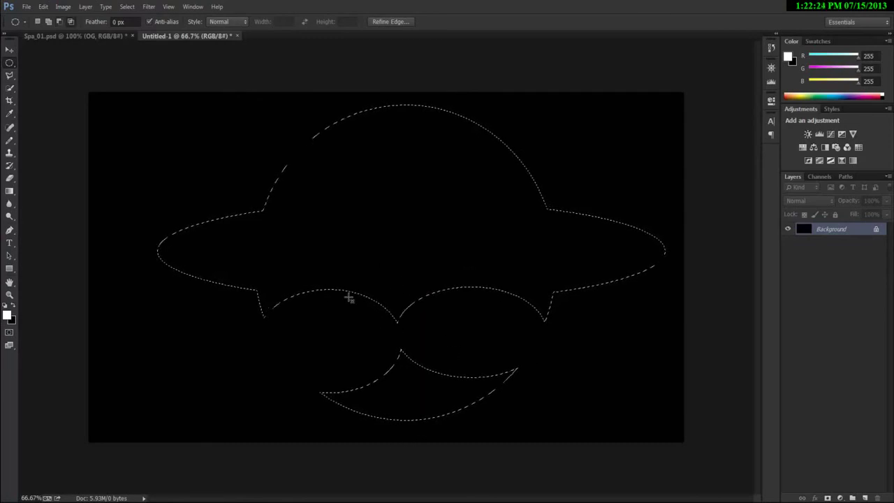
scroll(385, 307, "down", 1)
Rotate the selection outline 180 degrees so it sits upside down.
key("ctrl+t")
left_click_drag(681, 183, 325, 316)
key("Return")
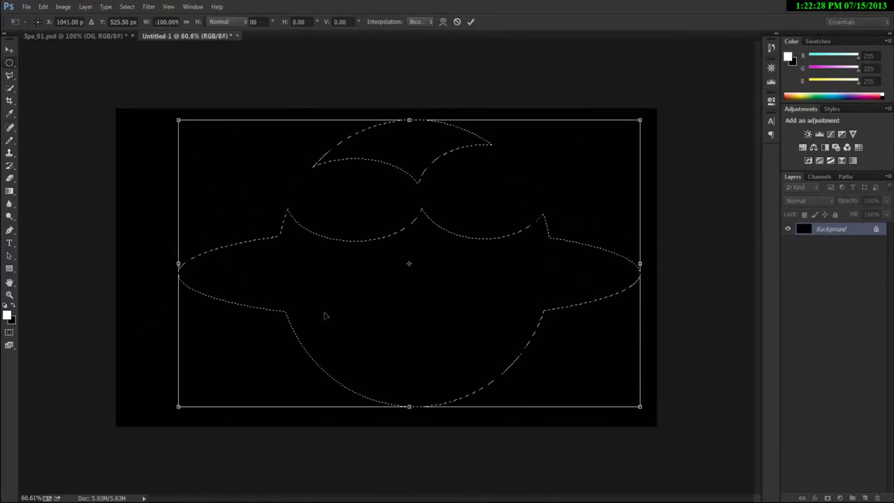
Subtract a wide oval mouth from the flipped selection with the Elliptical Marquee.
scroll(267, 329, "up", 1)
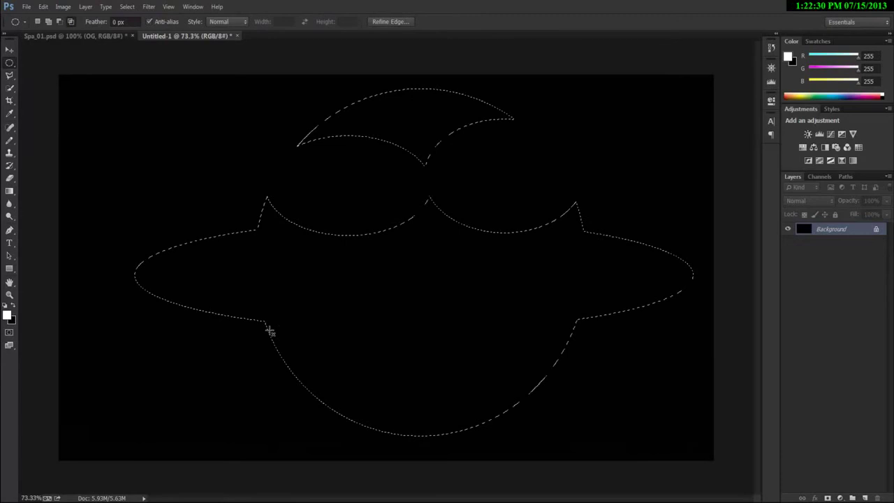
key("ctrl+minus")
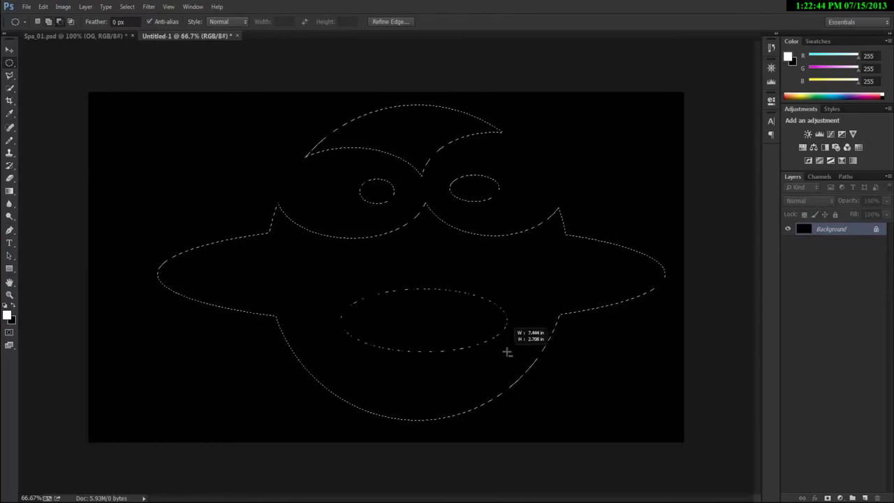
mouse_move(507, 351)
left_mouse_down()
mouse_move(514, 349)
mouse_move(491, 347)
mouse_move(515, 354)
left_mouse_up()
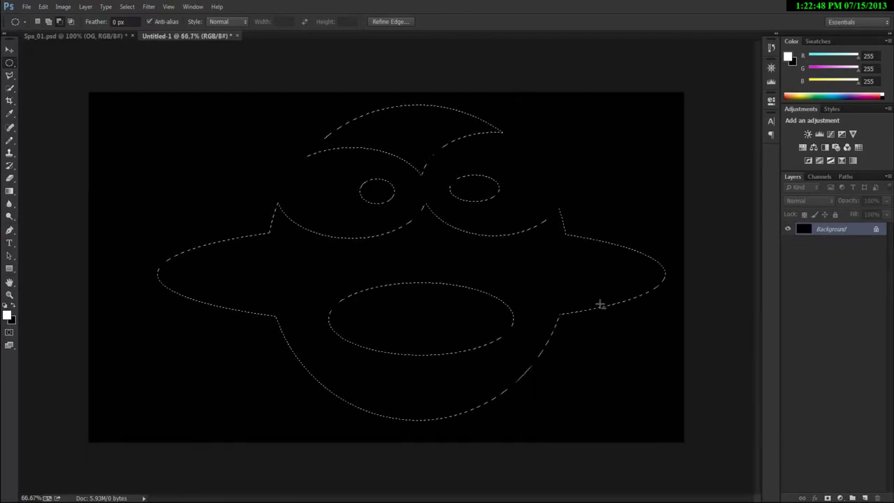
scroll(600, 304, "up", 1)
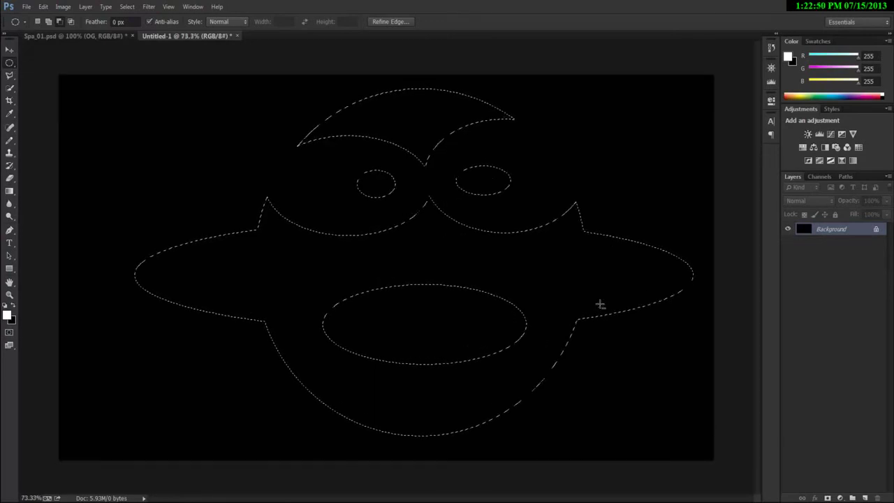
Deselect the owl-face outline with Ctrl+D, leaving a plain black canvas.
key("ctrl+d")
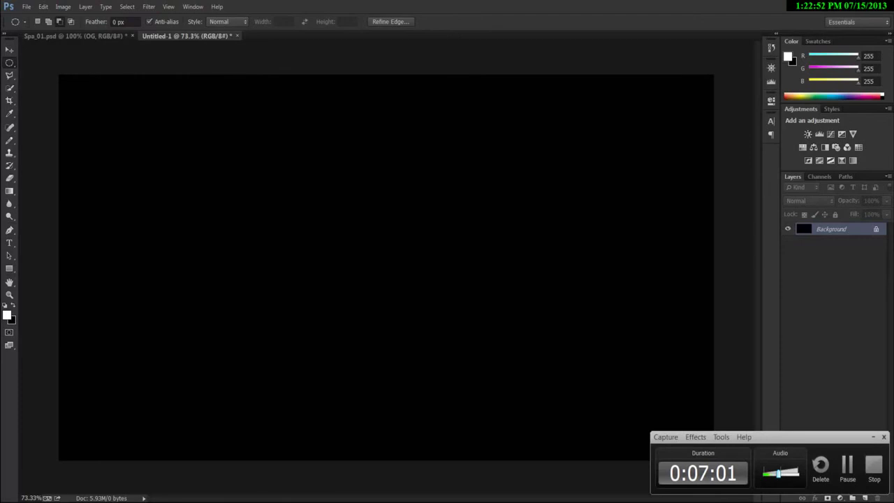